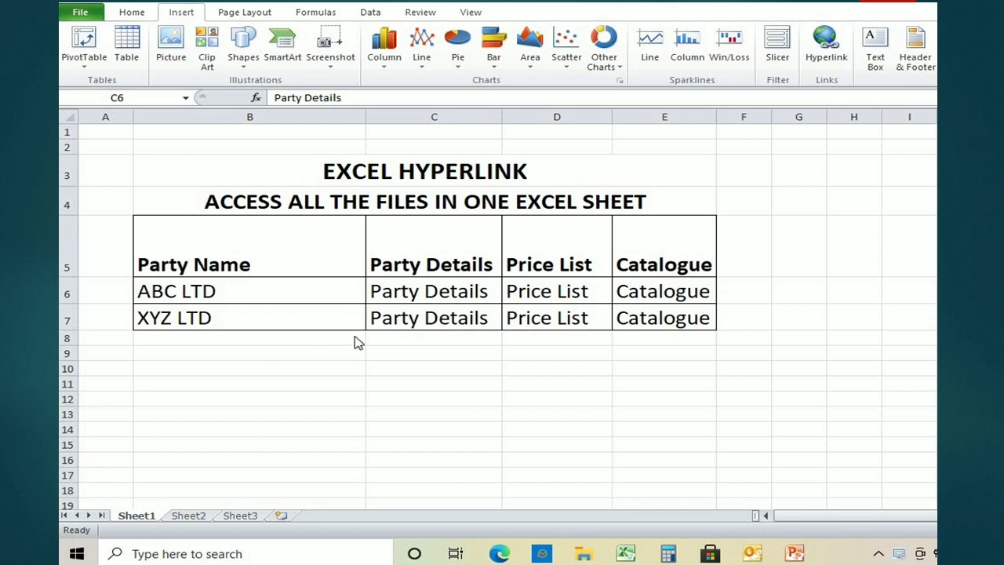
Step: Hyperlink ABC LTD's Party Details cell C6 to PARTY DETAILS.docx in D:\Party Name\ABC LTD, then test the link and close the document
{"action": "left_click", "coordinate": [446, 290]}
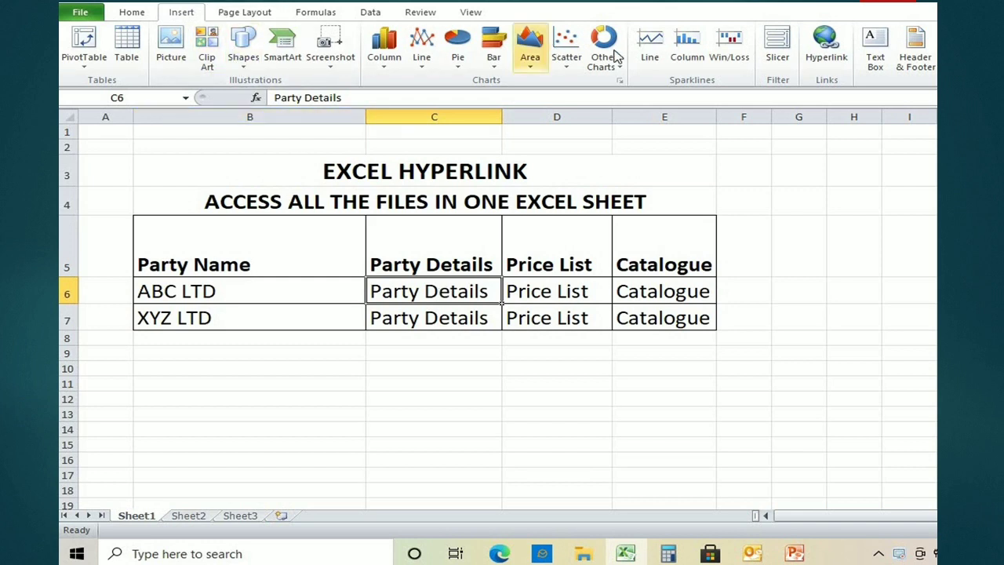
{"action": "left_click", "coordinate": [834, 58]}
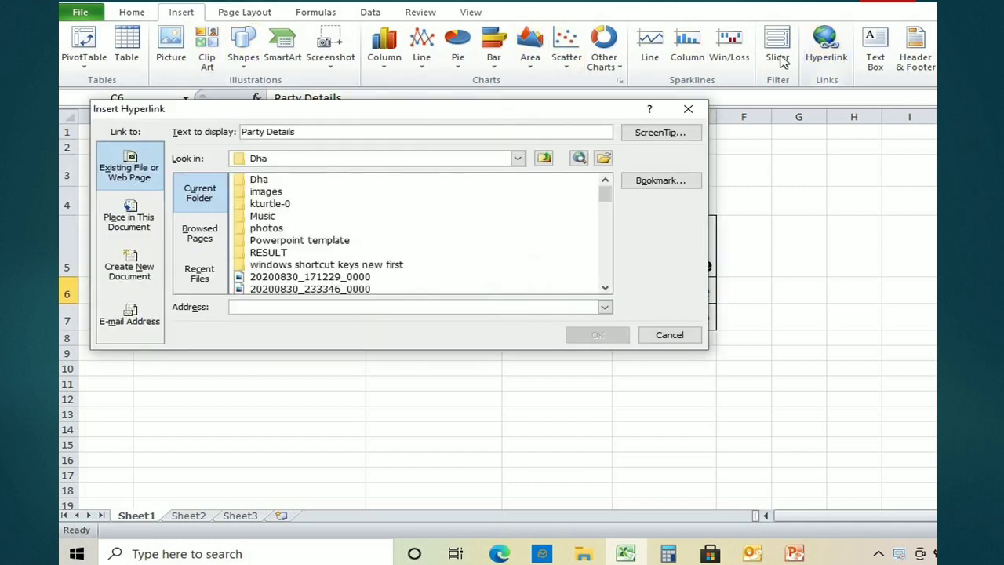
{"action": "left_click", "coordinate": [519, 158]}
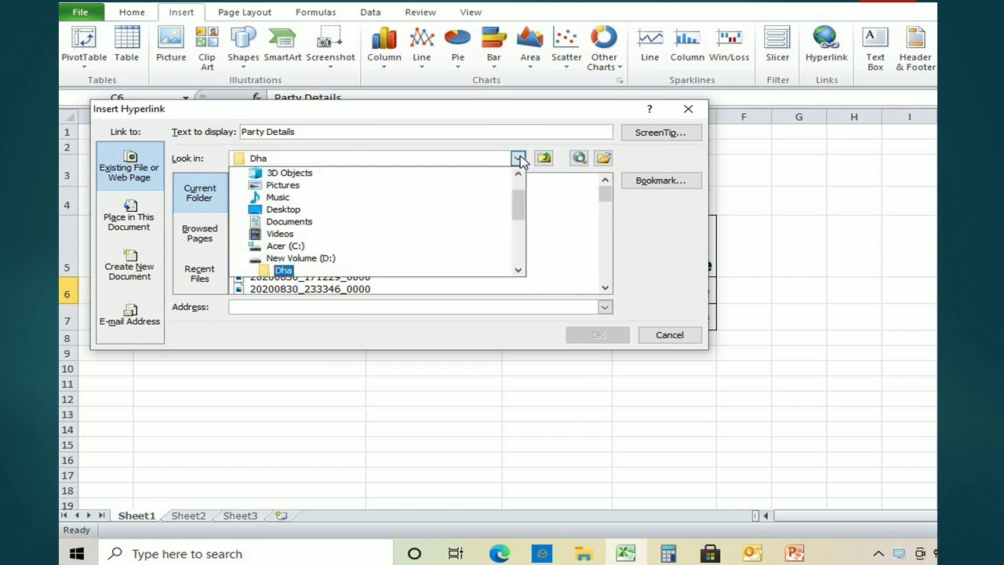
{"action": "left_click", "coordinate": [317, 259]}
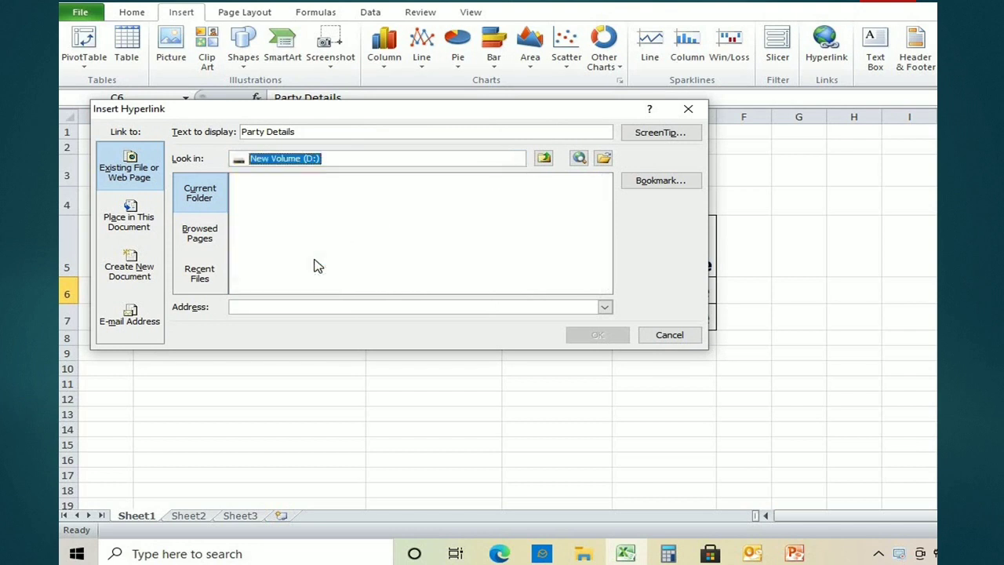
{"action": "left_click", "coordinate": [284, 254]}
{"action": "double_click", "coordinate": [284, 254]}
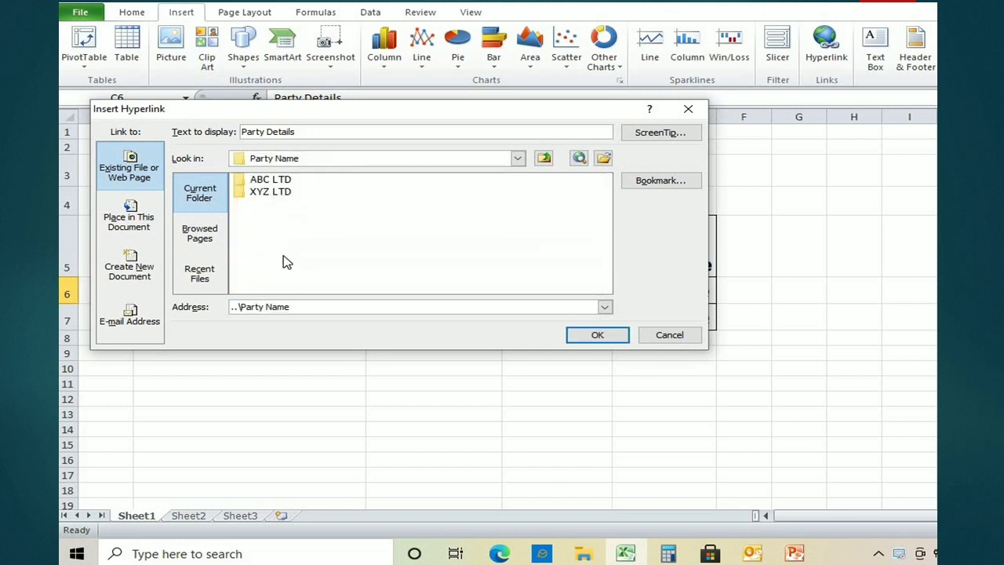
{"action": "double_click", "coordinate": [269, 182]}
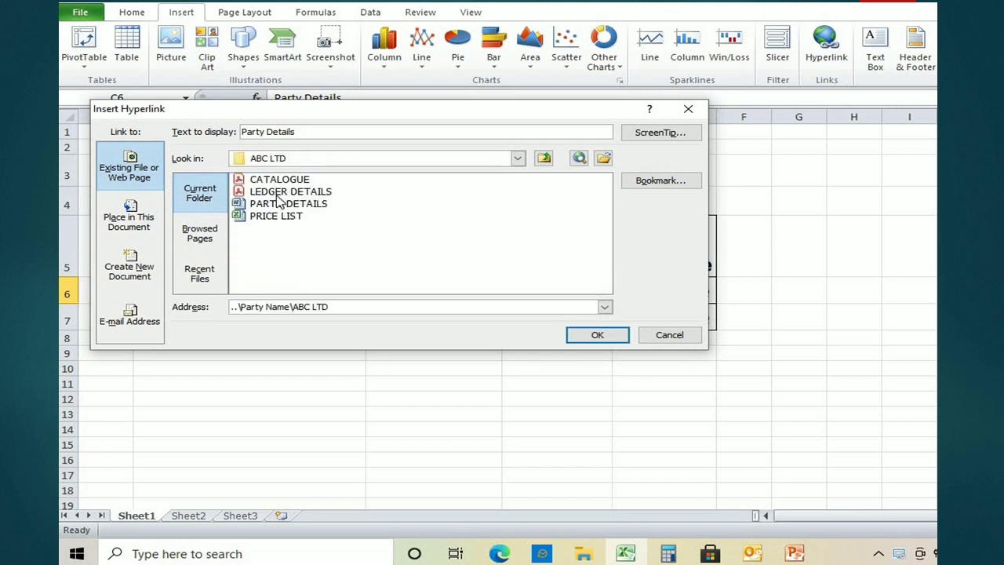
{"action": "left_click", "coordinate": [290, 206]}
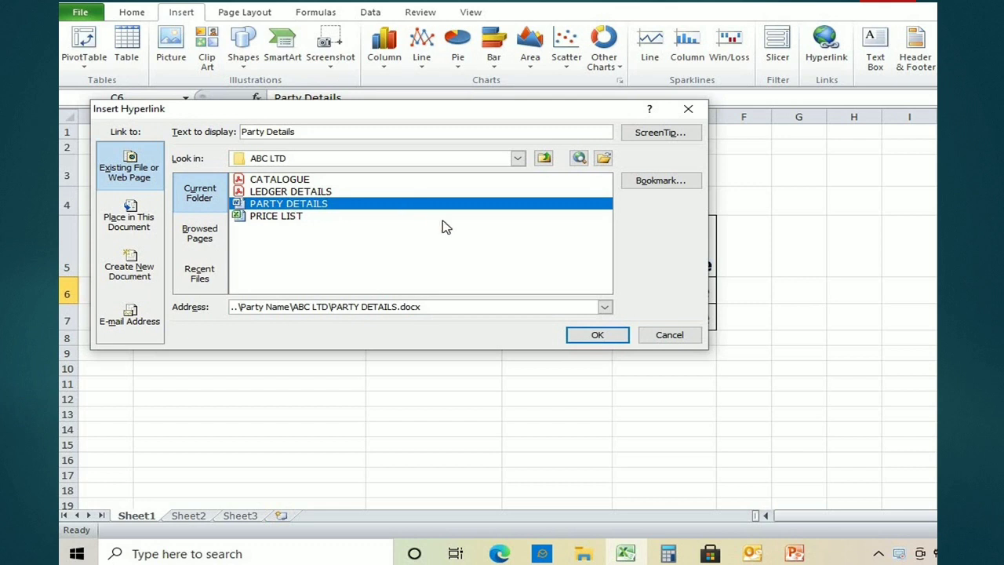
{"action": "left_click", "coordinate": [596, 335]}
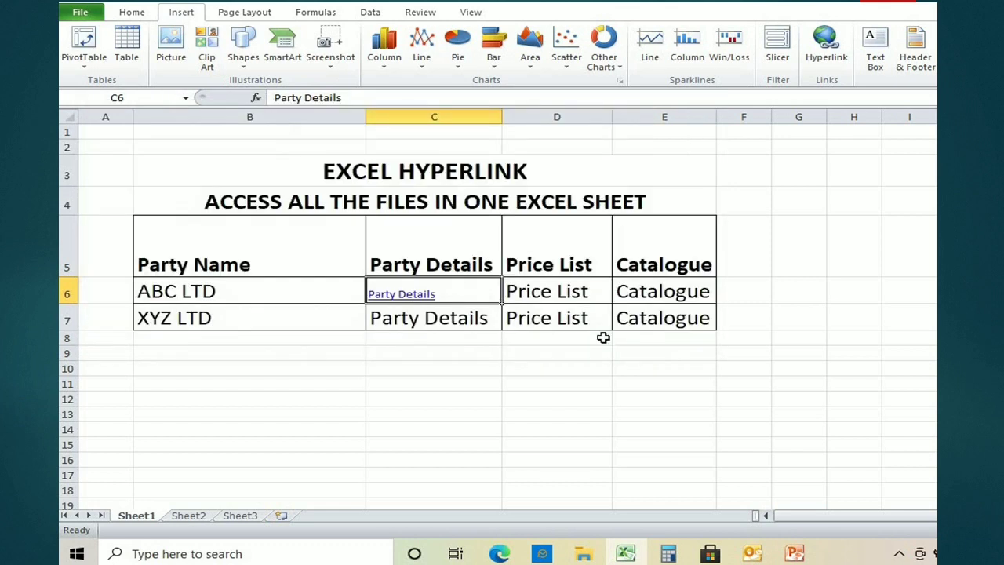
{"action": "left_click", "coordinate": [402, 295]}
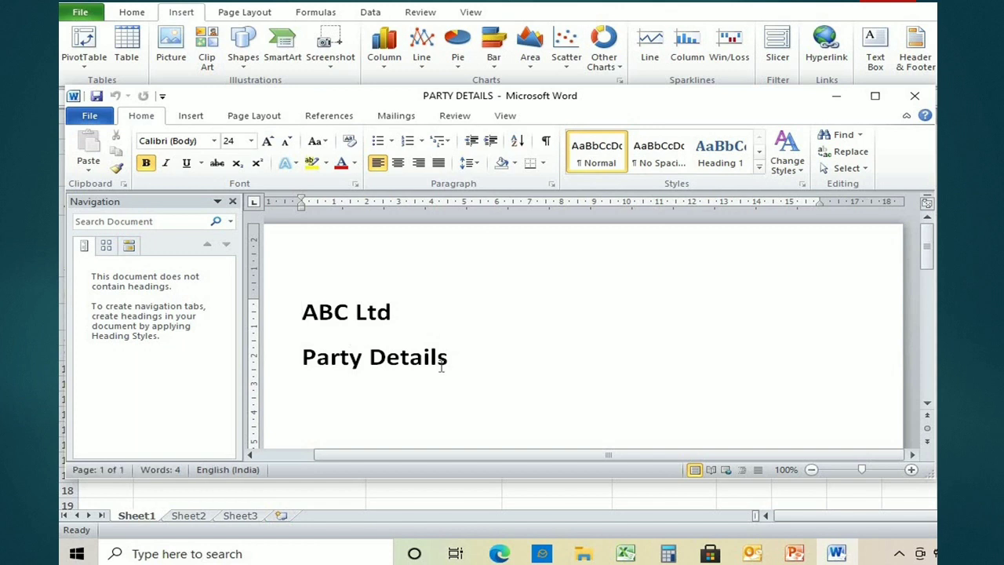
{"action": "left_click", "coordinate": [914, 97]}
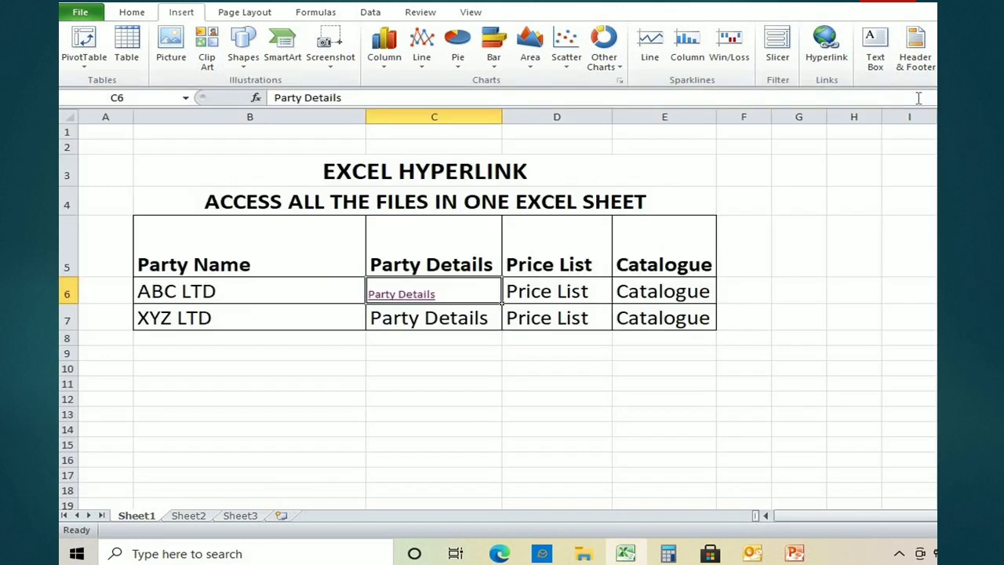
Step: Hyperlink ABC LTD's Price List cell D6 to the PRICE LIST workbook in D:\Party Name\ABC LTD, then test the link and close the workbook
{"action": "left_click", "coordinate": [557, 291]}
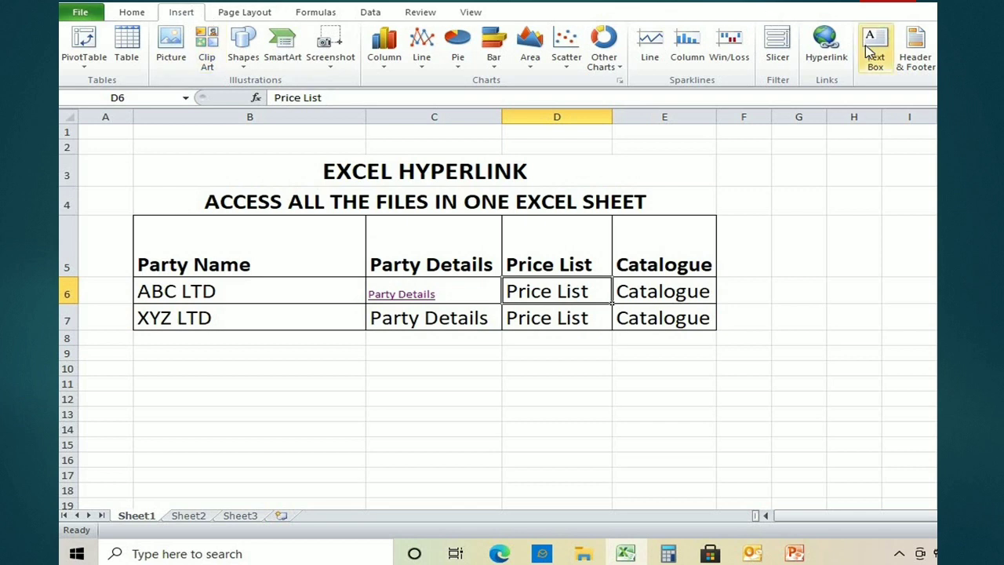
{"action": "left_click", "coordinate": [820, 63]}
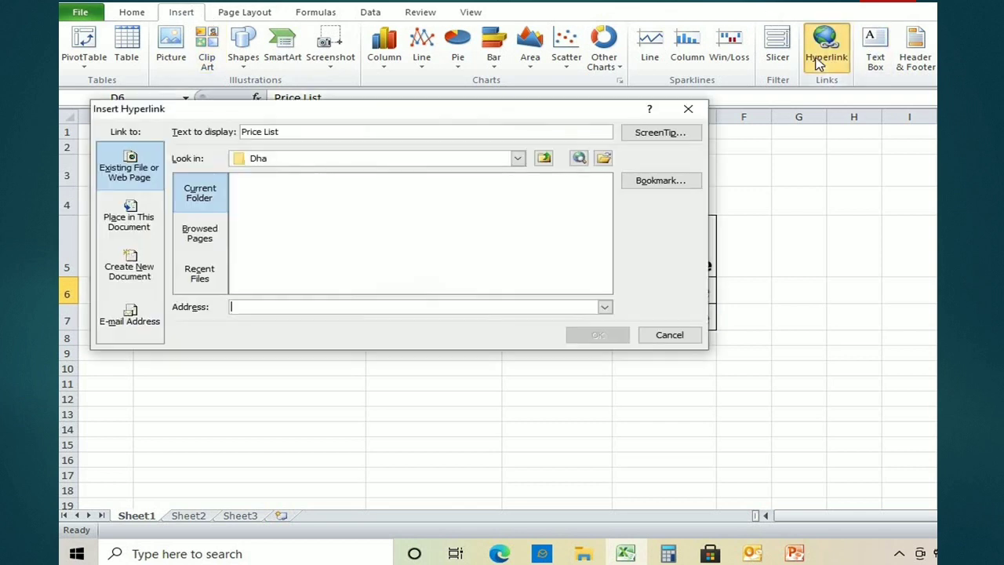
{"action": "left_click", "coordinate": [517, 158]}
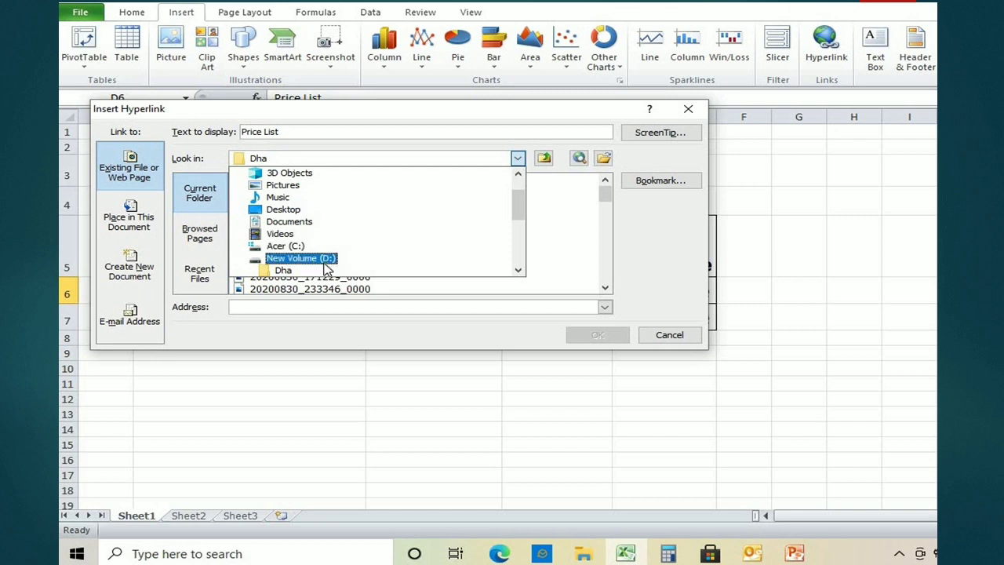
{"action": "left_click", "coordinate": [325, 260]}
{"action": "left_click", "coordinate": [290, 254]}
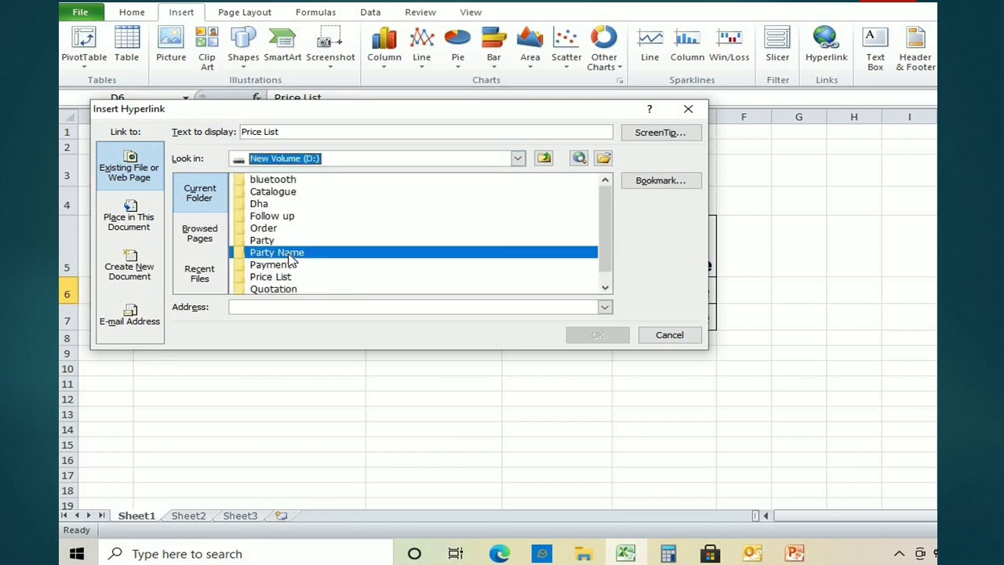
{"action": "double_click", "coordinate": [288, 255]}
{"action": "double_click", "coordinate": [279, 180]}
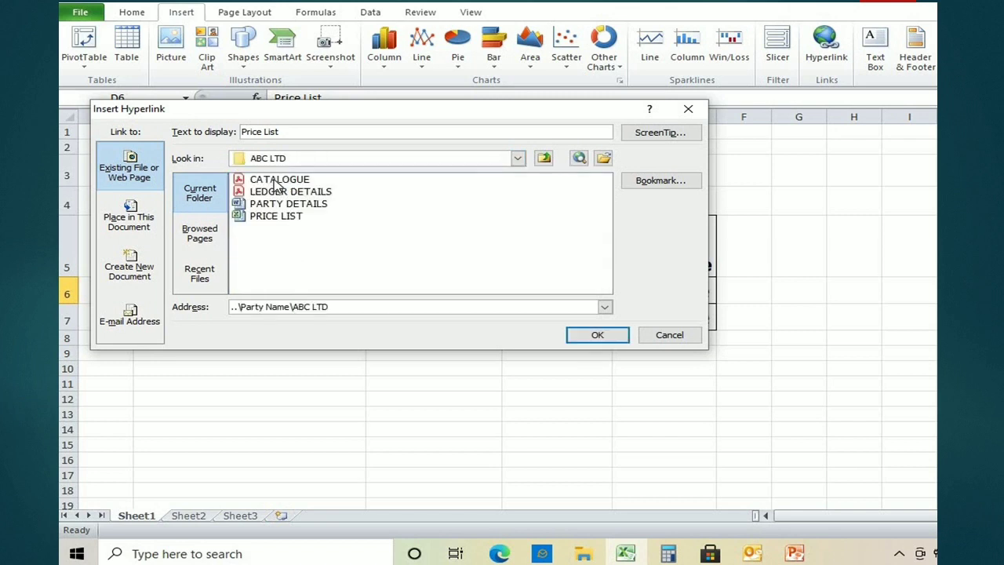
{"action": "left_click", "coordinate": [283, 220]}
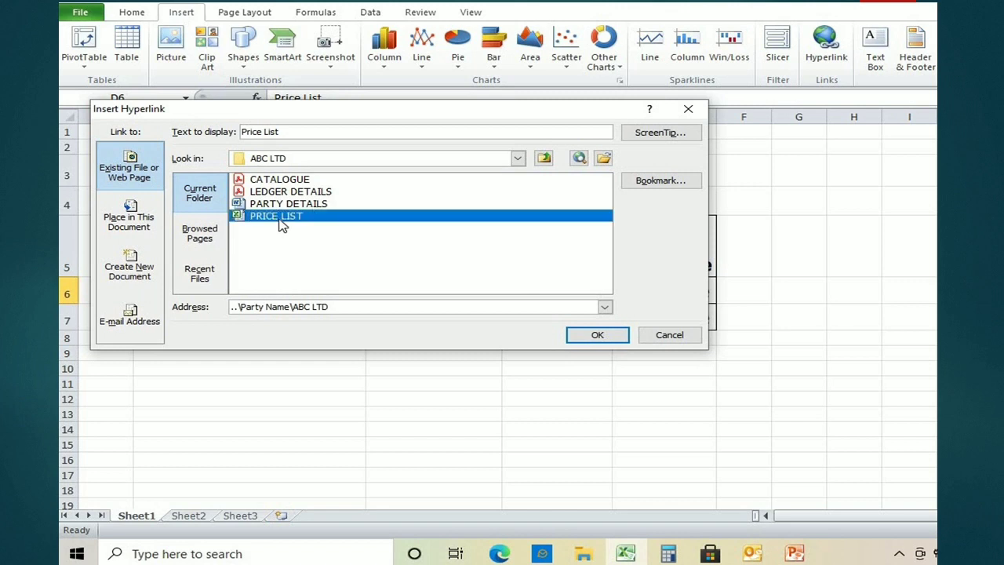
{"action": "left_click", "coordinate": [596, 335]}
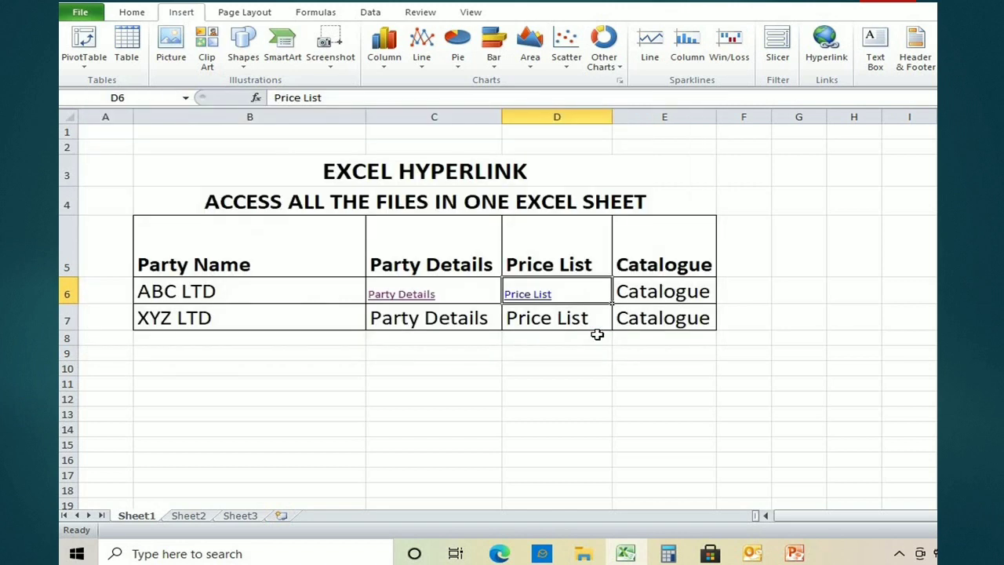
{"action": "left_click", "coordinate": [527, 299]}
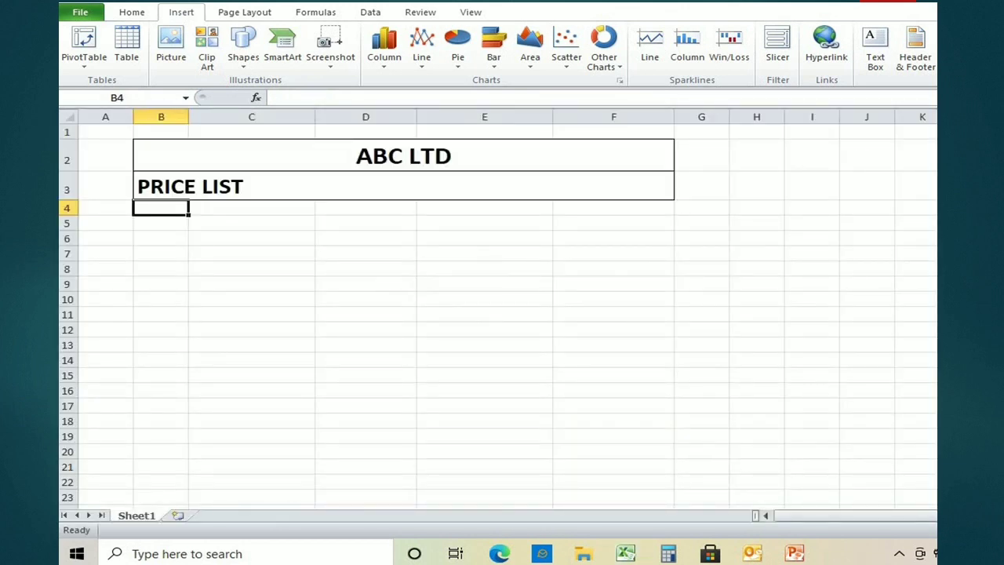
{"action": "key", "text": "ctrl+w"}
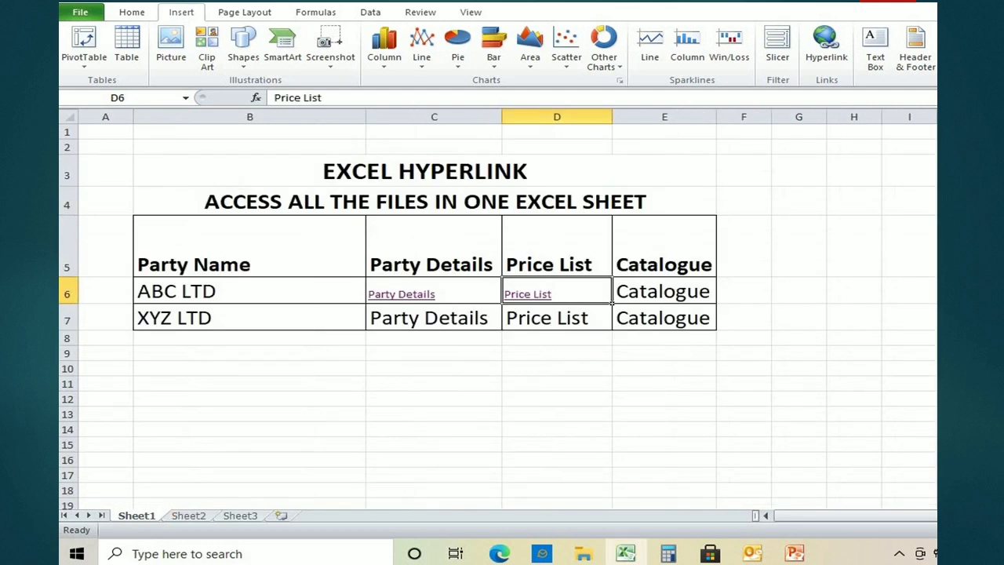
Step: Hyperlink ABC LTD's Catalogue cell E6 to CATALOGUE.pdf in D:\Party Name\ABC LTD, then test the link and close the PDF
{"action": "left_click", "coordinate": [655, 292]}
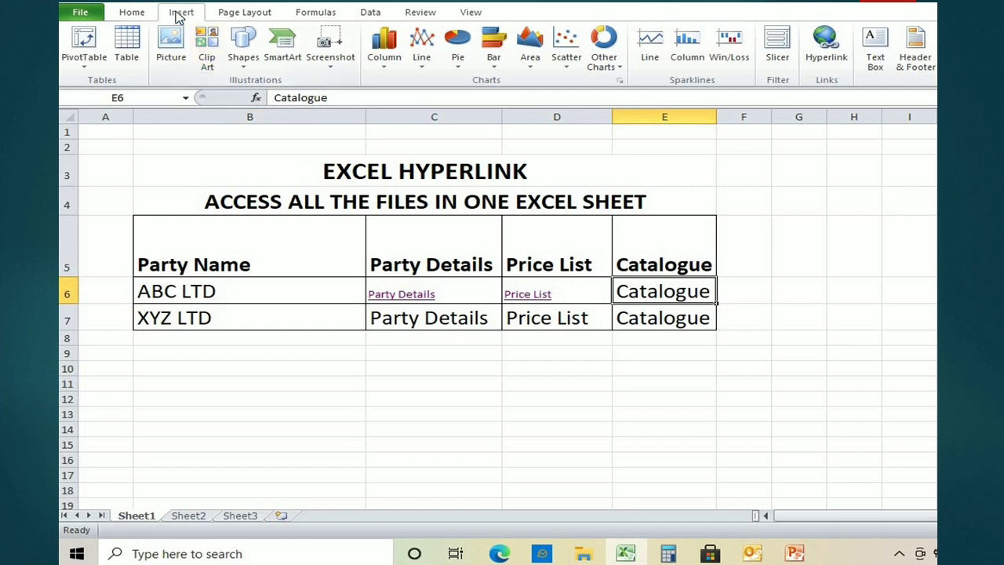
{"action": "left_click", "coordinate": [826, 48]}
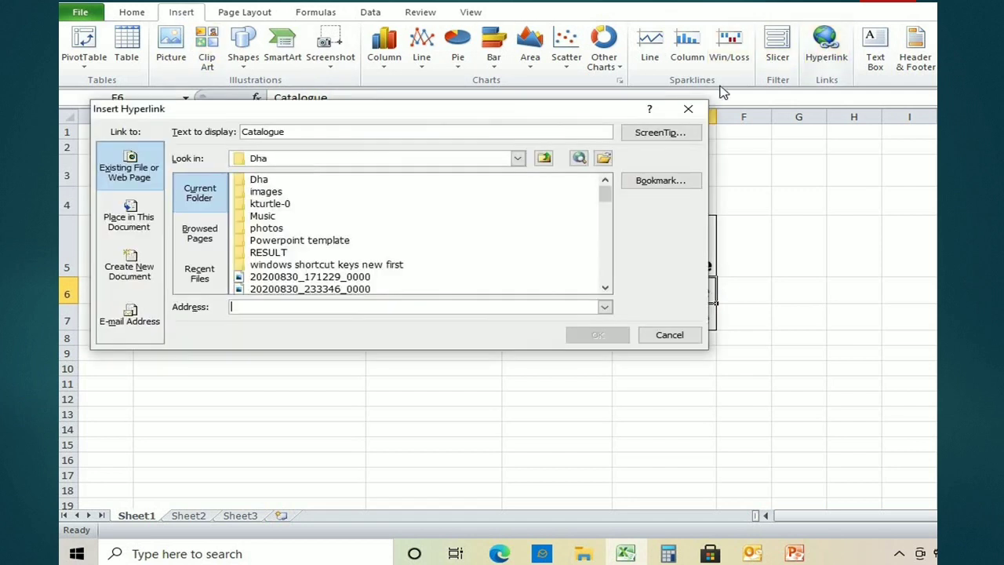
{"action": "left_click", "coordinate": [517, 158]}
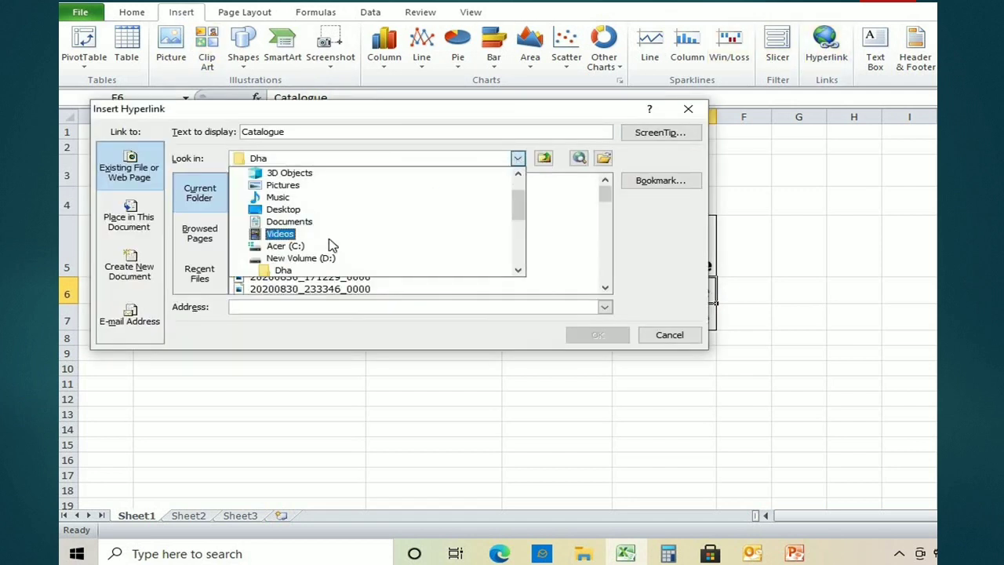
{"action": "left_click", "coordinate": [306, 258]}
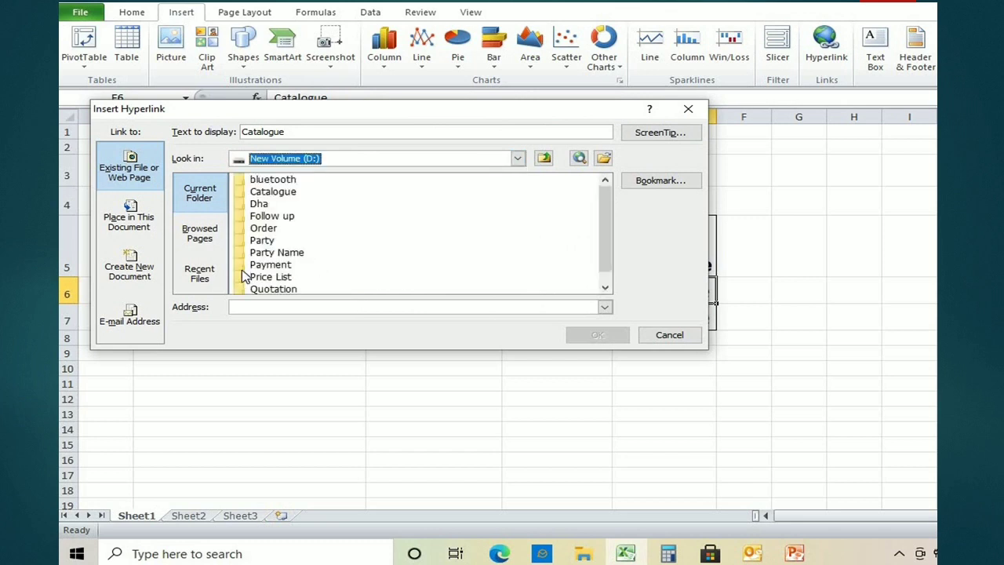
{"action": "double_click", "coordinate": [277, 253]}
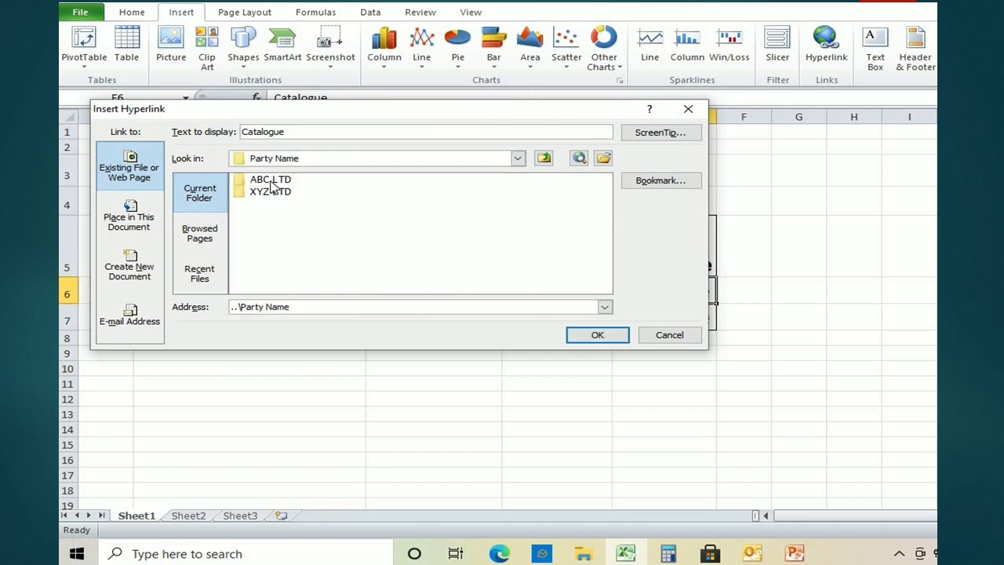
{"action": "left_click", "coordinate": [271, 180]}
{"action": "double_click", "coordinate": [271, 181]}
{"action": "left_click", "coordinate": [278, 180]}
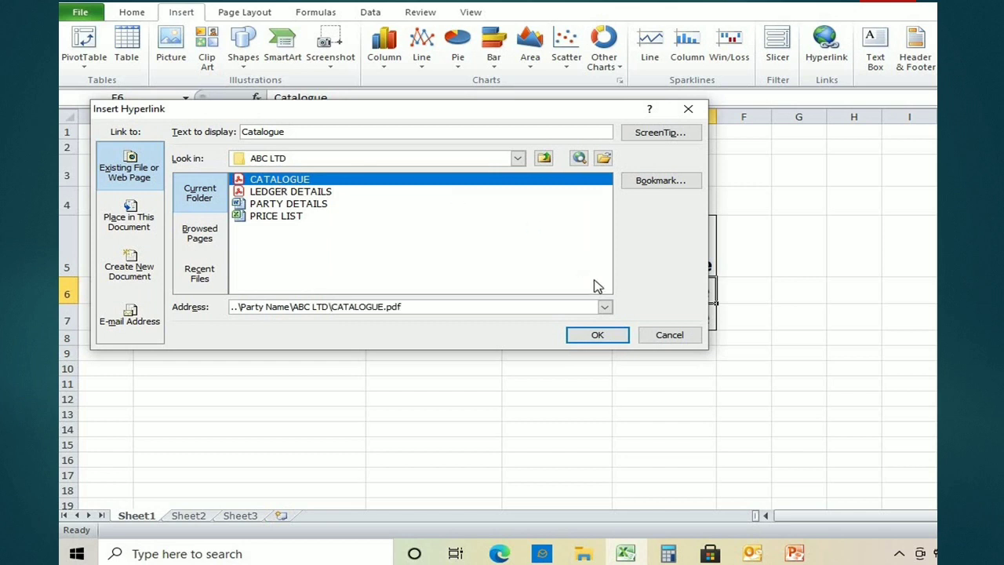
{"action": "left_click", "coordinate": [592, 337]}
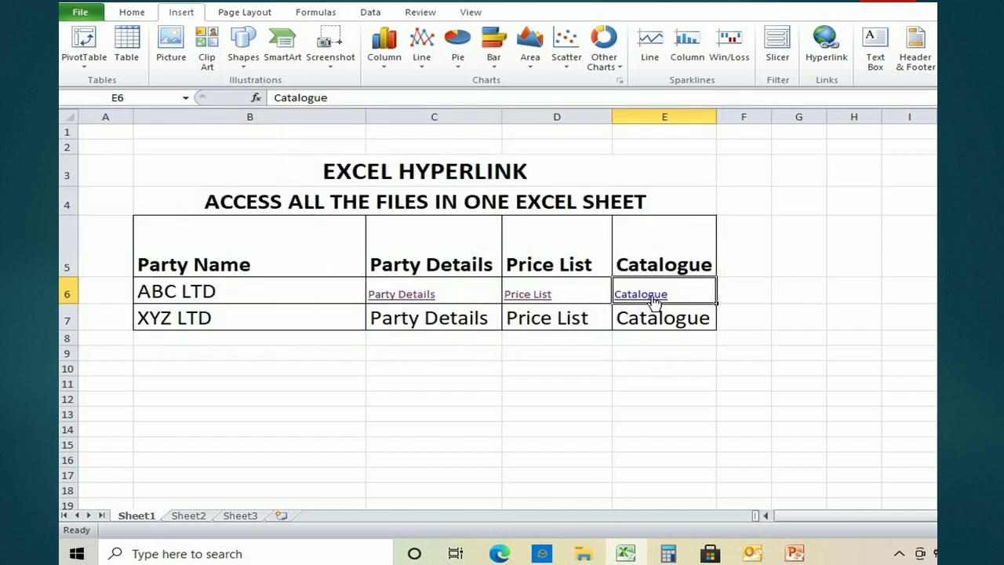
{"action": "left_click", "coordinate": [646, 295]}
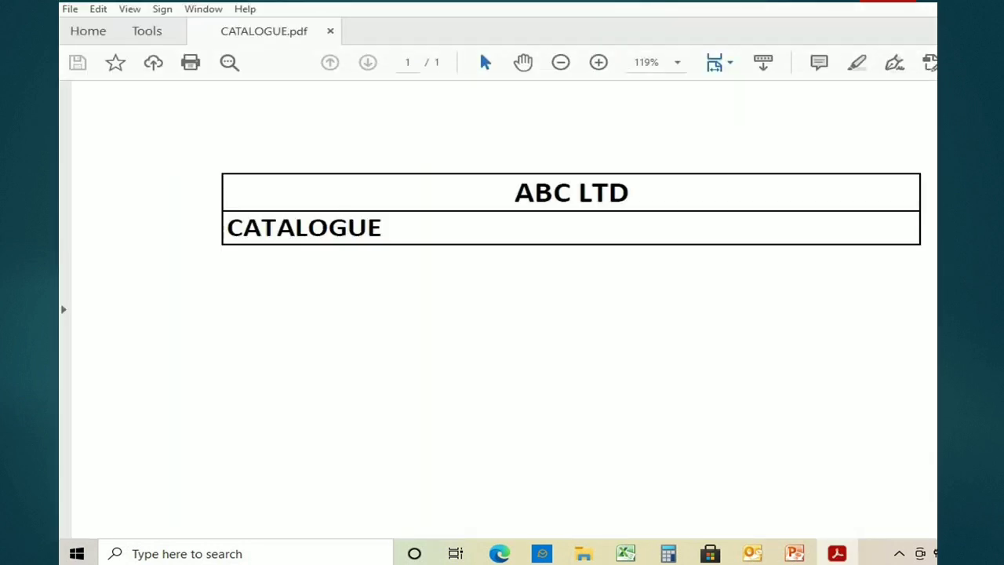
{"action": "key", "text": "alt+F4"}
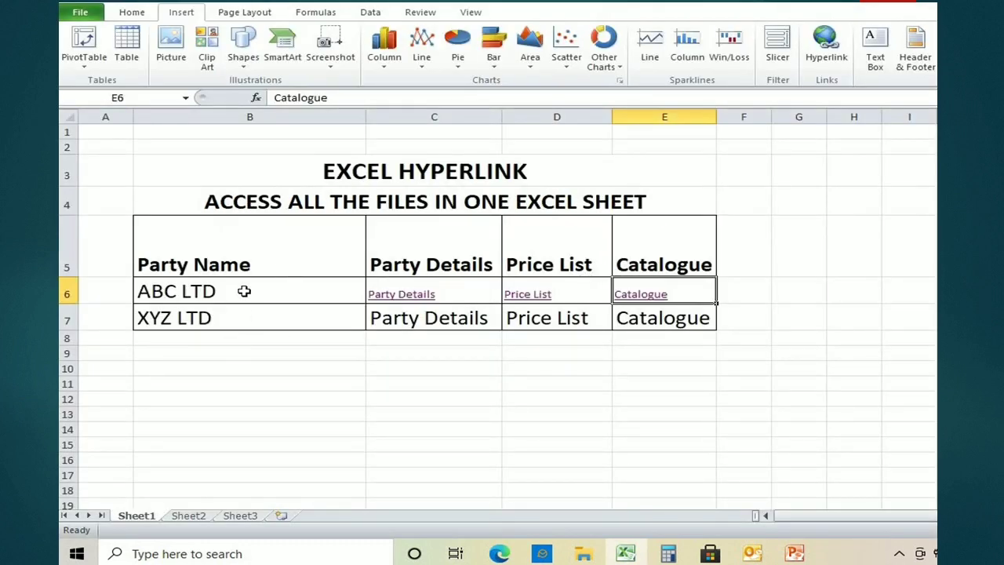
Step: Hyperlink the party name ABC LTD in cell B6 to the folder D:\Party Name\ABC LTD and open the folder through the link
{"action": "left_click", "coordinate": [244, 291]}
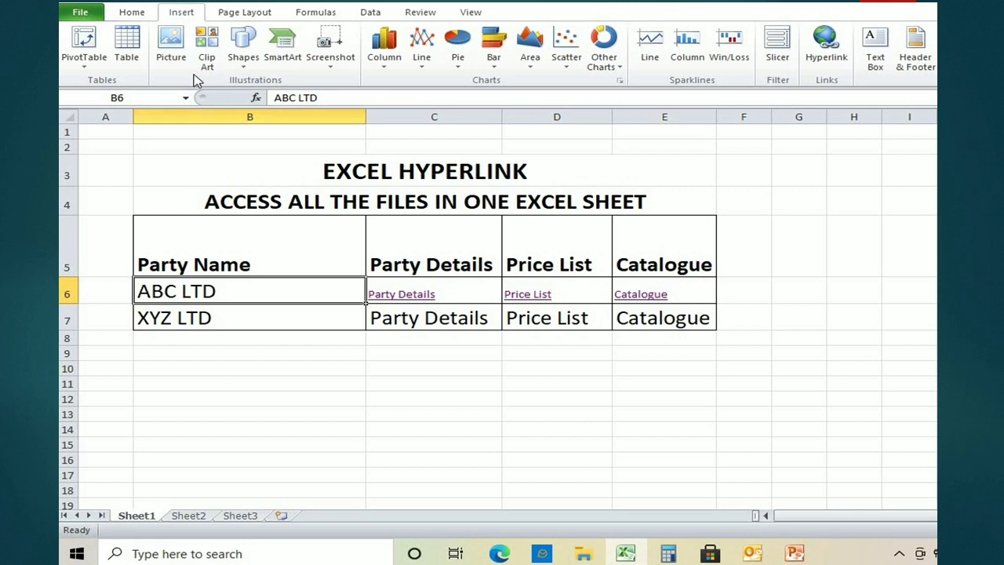
{"action": "left_click", "coordinate": [825, 50]}
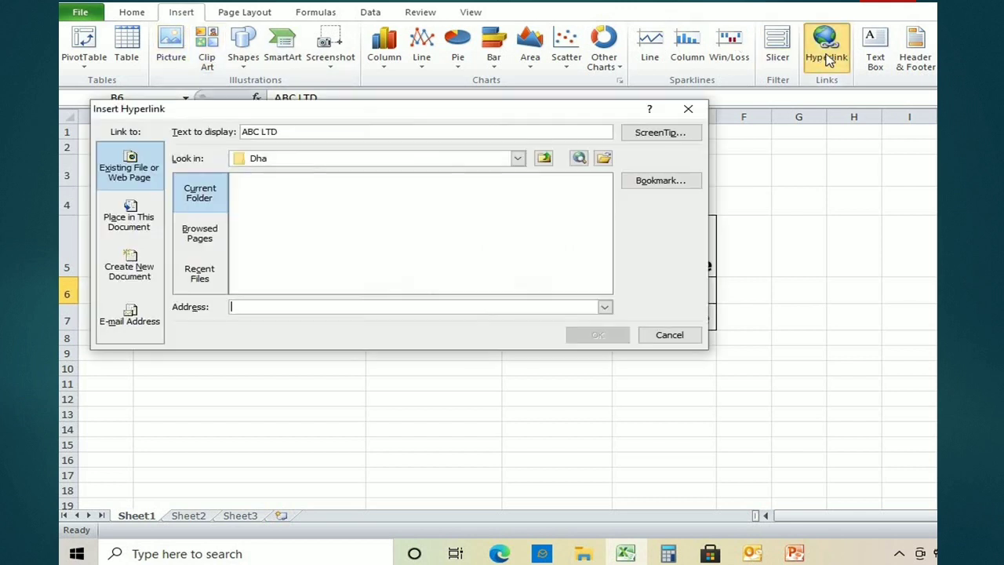
{"action": "left_click", "coordinate": [517, 159]}
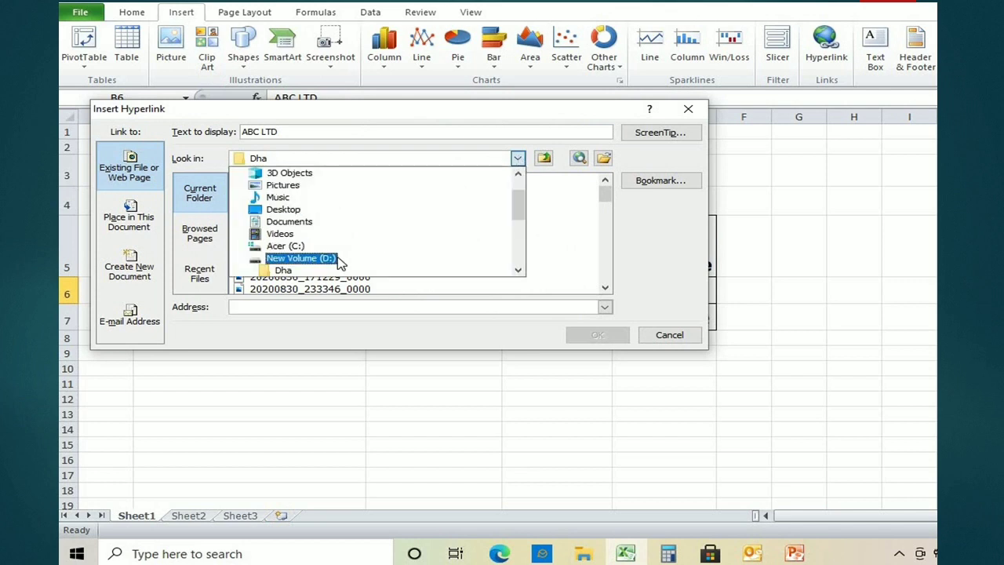
{"action": "left_click", "coordinate": [338, 259]}
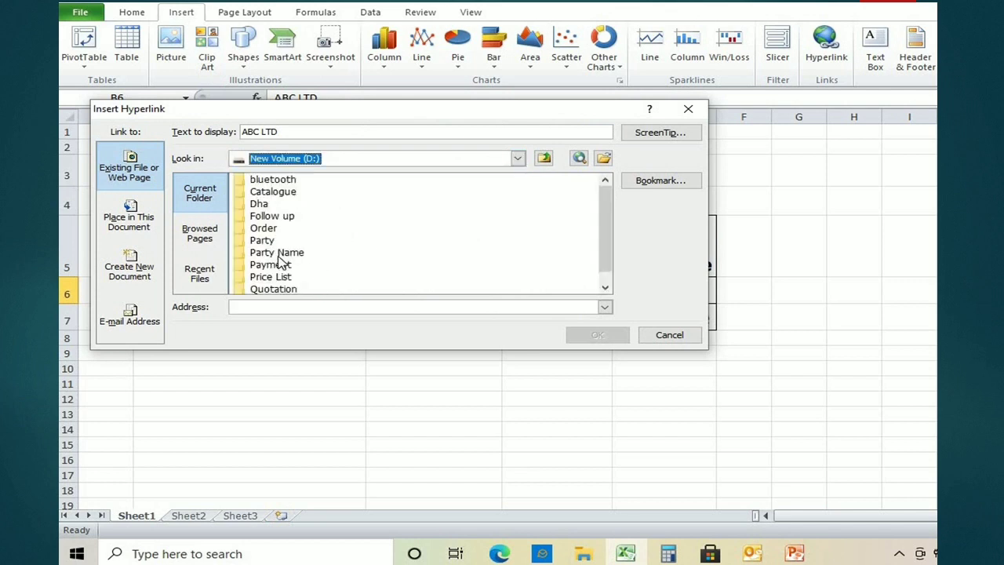
{"action": "double_click", "coordinate": [278, 254]}
{"action": "double_click", "coordinate": [277, 179]}
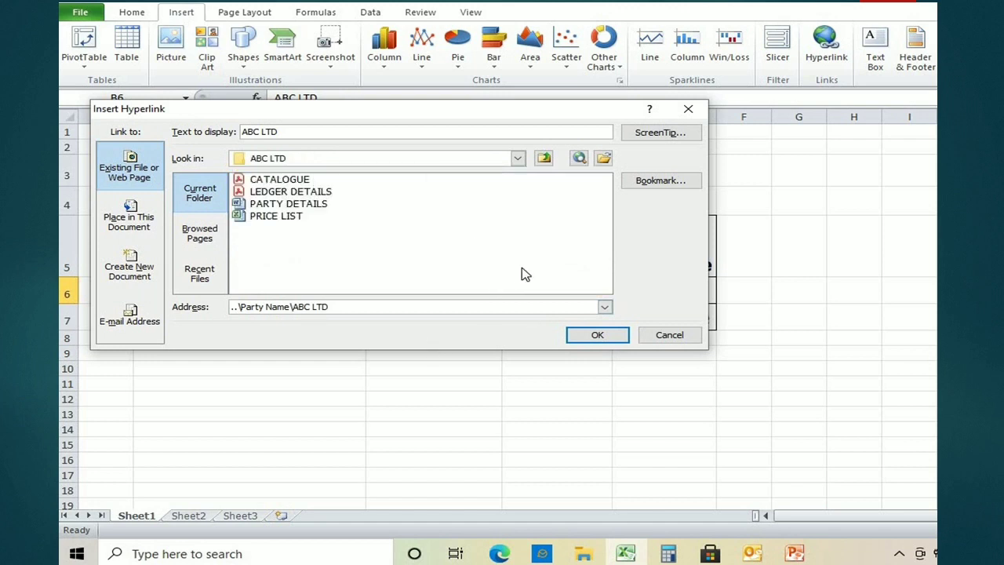
{"action": "left_click", "coordinate": [599, 335]}
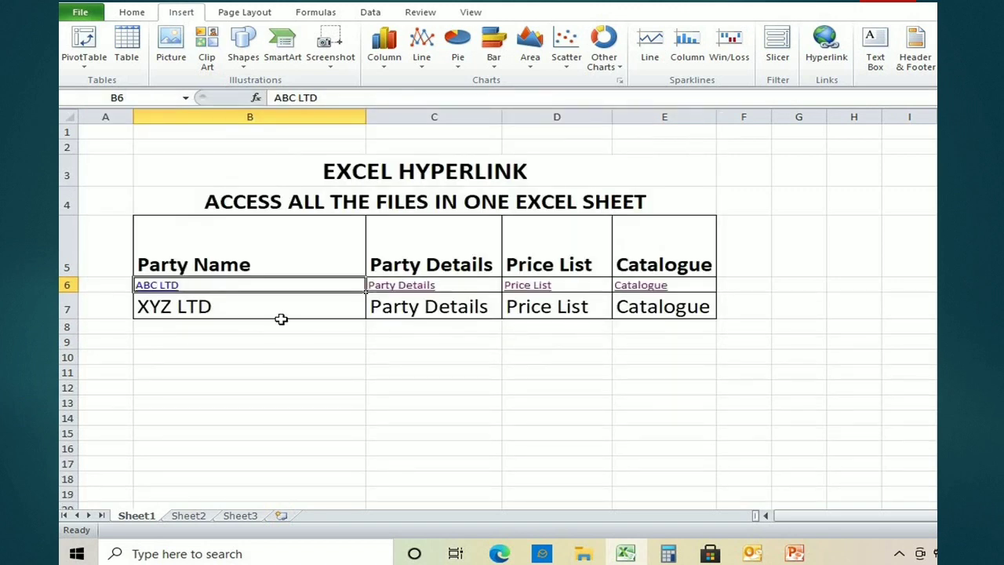
{"action": "left_click", "coordinate": [167, 287]}
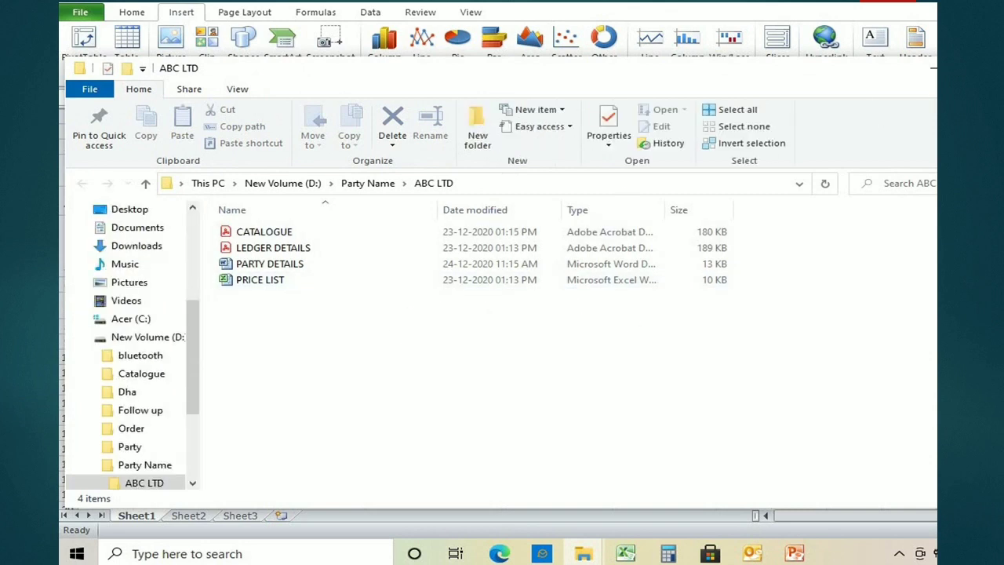
Step: Close the ABC LTD folder window to return to the worksheet
{"action": "left_click", "coordinate": [1002, 68]}
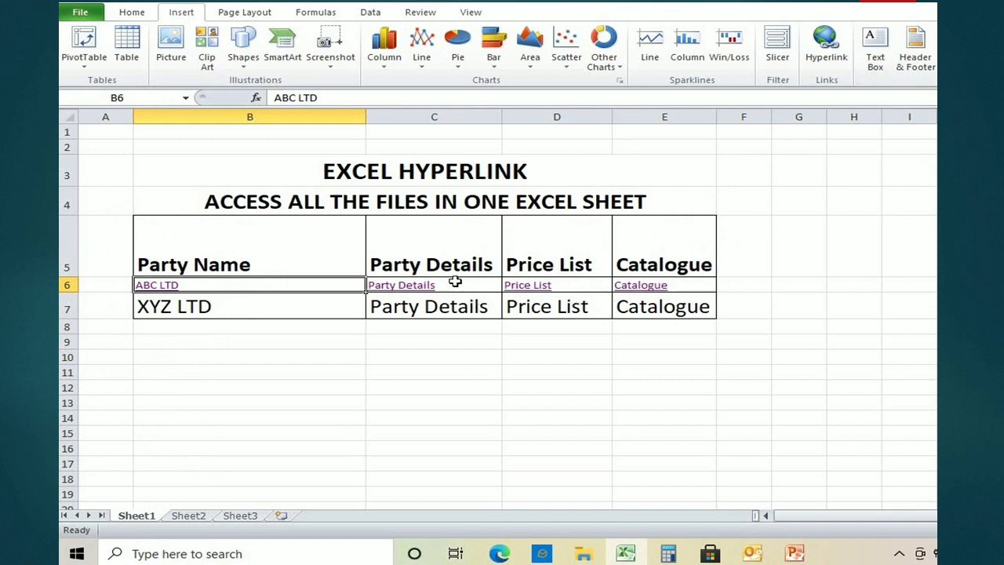
Step: Open the Price List hyperlink in cell D6 for editing, browse to D:\Party Name\ABC LTD, and close the dialog without applying a new target
{"action": "left_click", "coordinate": [582, 289]}
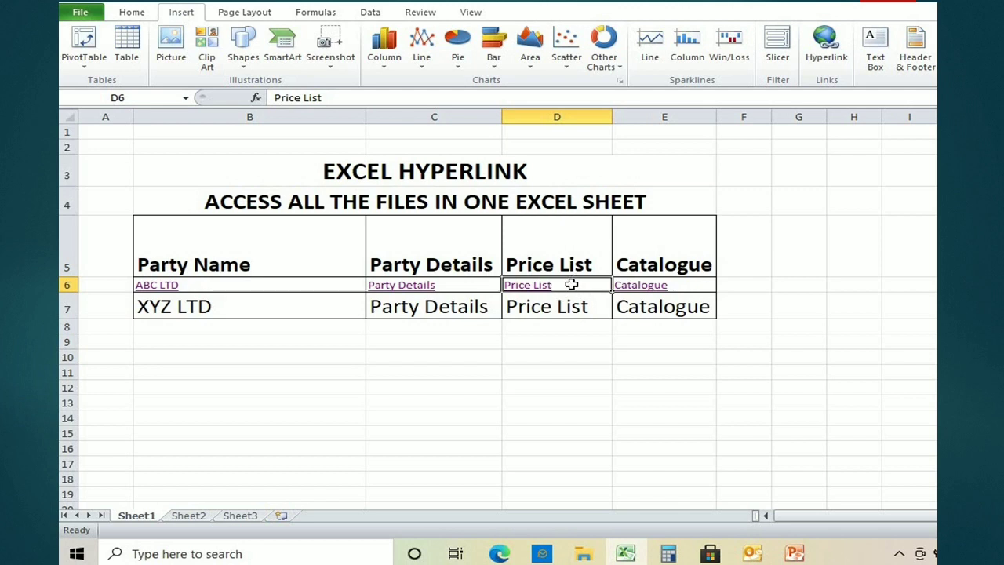
{"action": "right_click", "coordinate": [572, 285]}
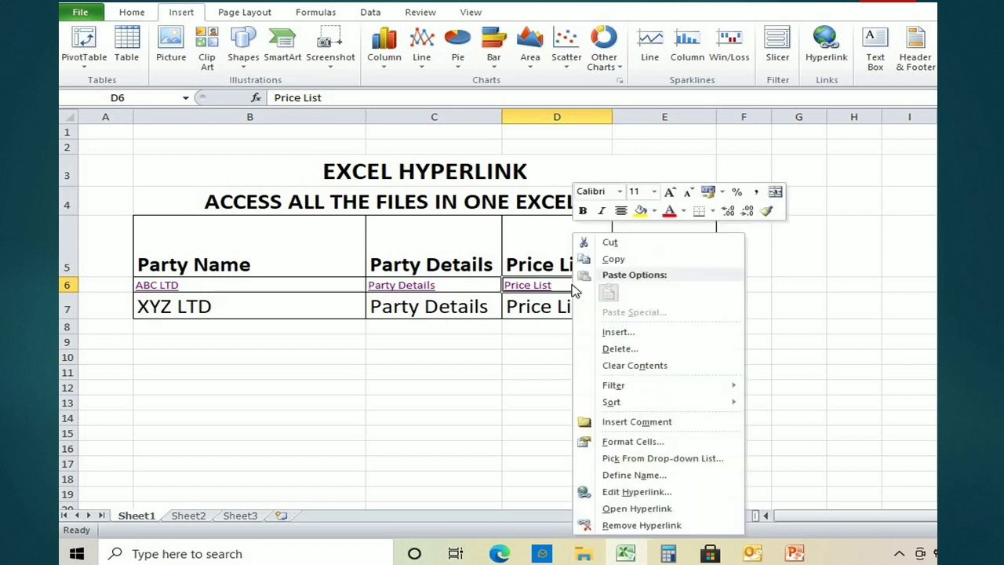
{"action": "left_click", "coordinate": [635, 491]}
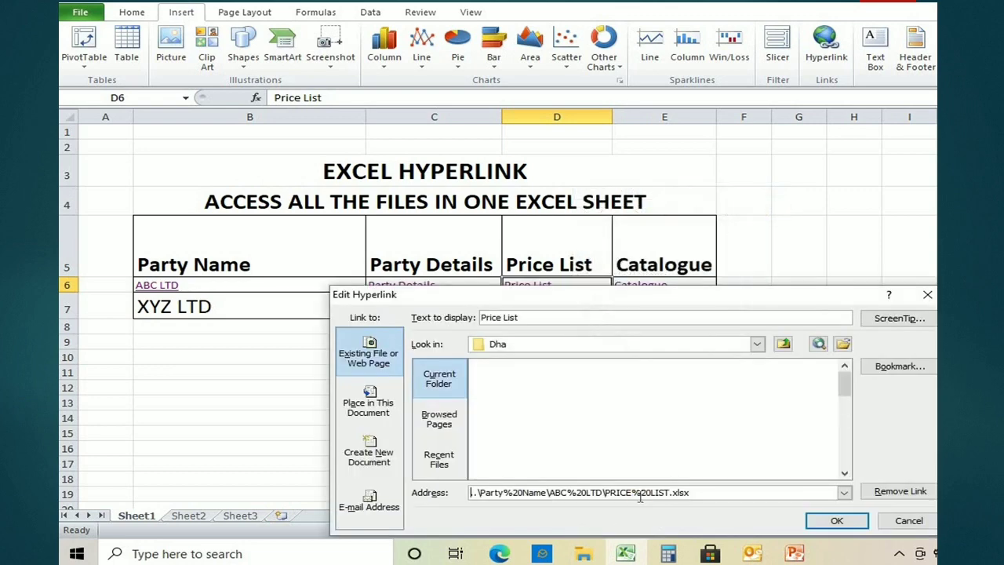
{"action": "left_click_drag", "start_coordinate": [725, 304], "coordinate": [549, 146]}
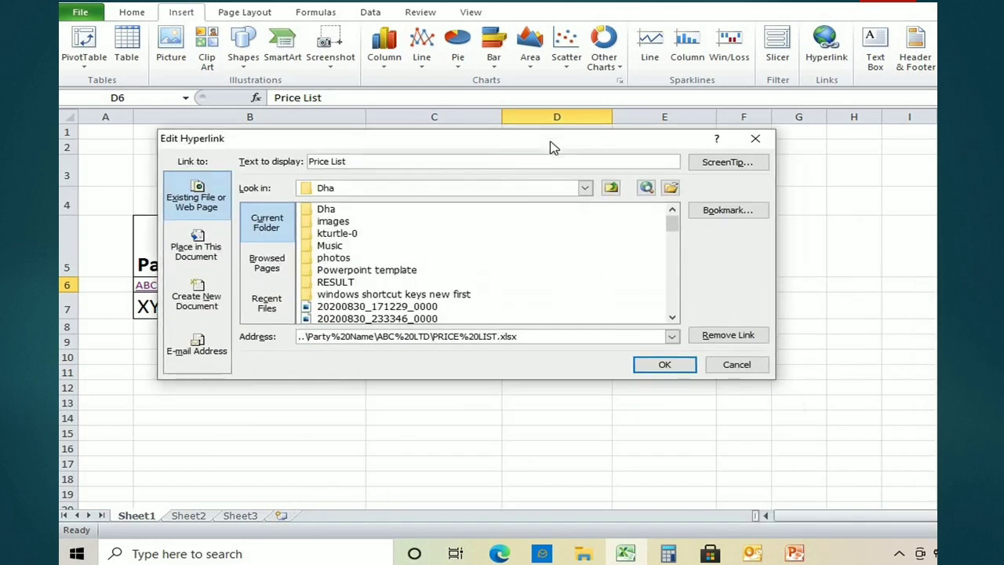
{"action": "left_click", "coordinate": [585, 188]}
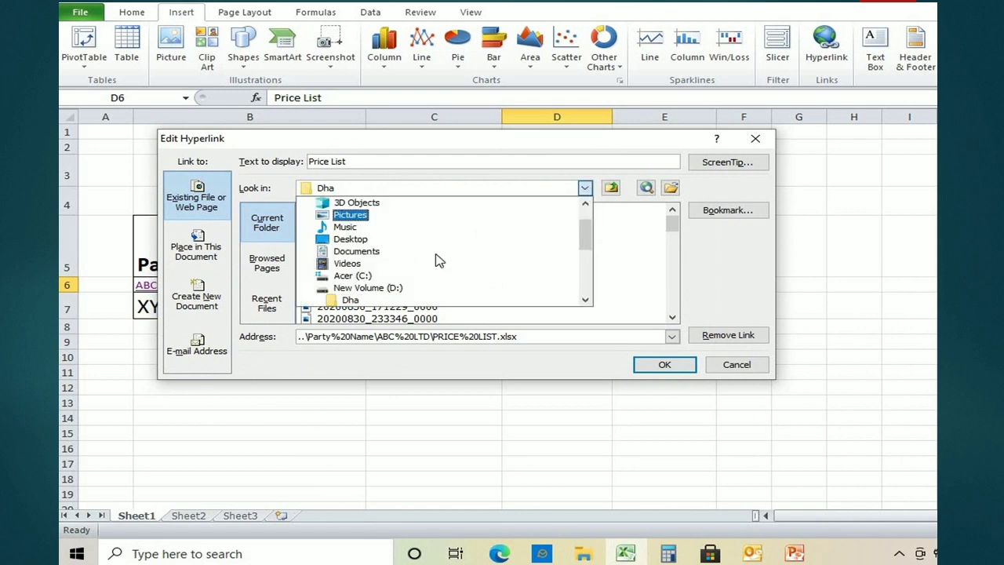
{"action": "left_click", "coordinate": [379, 289]}
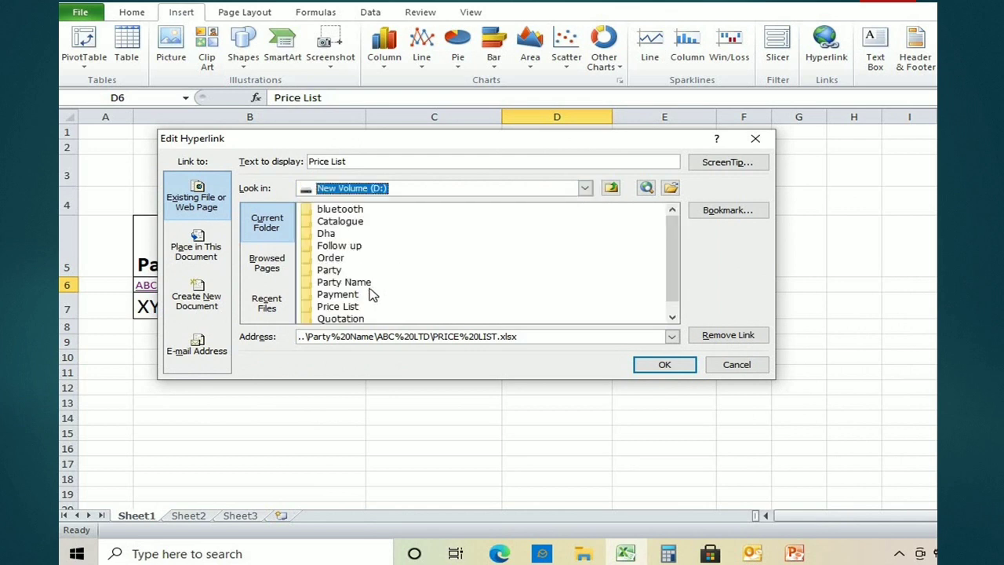
{"action": "double_click", "coordinate": [367, 284]}
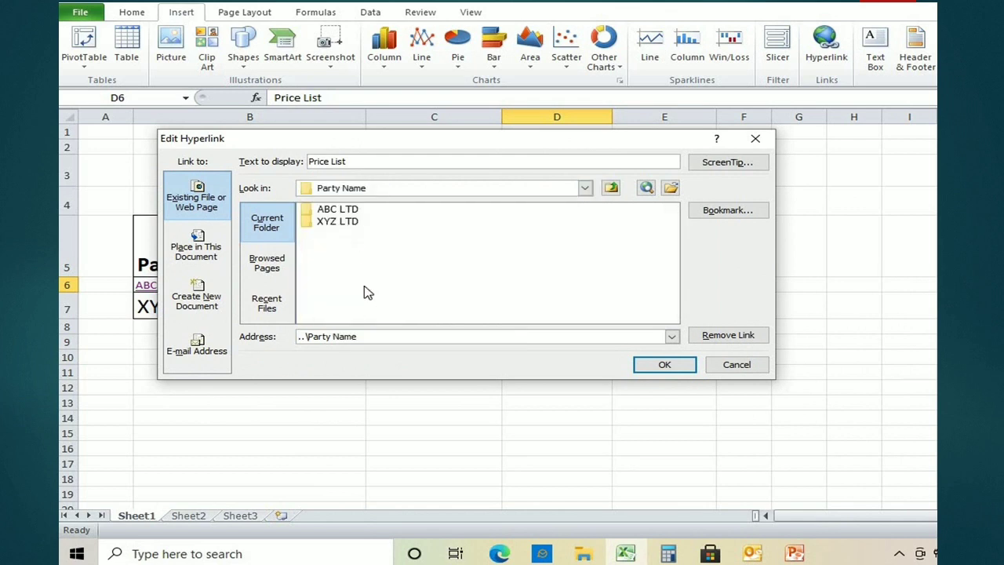
{"action": "double_click", "coordinate": [342, 211]}
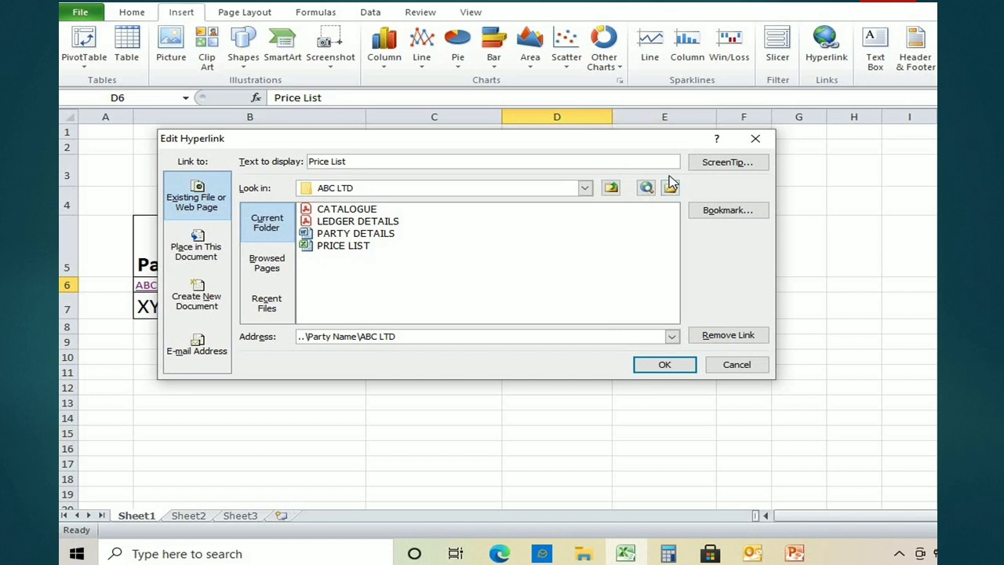
{"action": "left_click", "coordinate": [755, 141]}
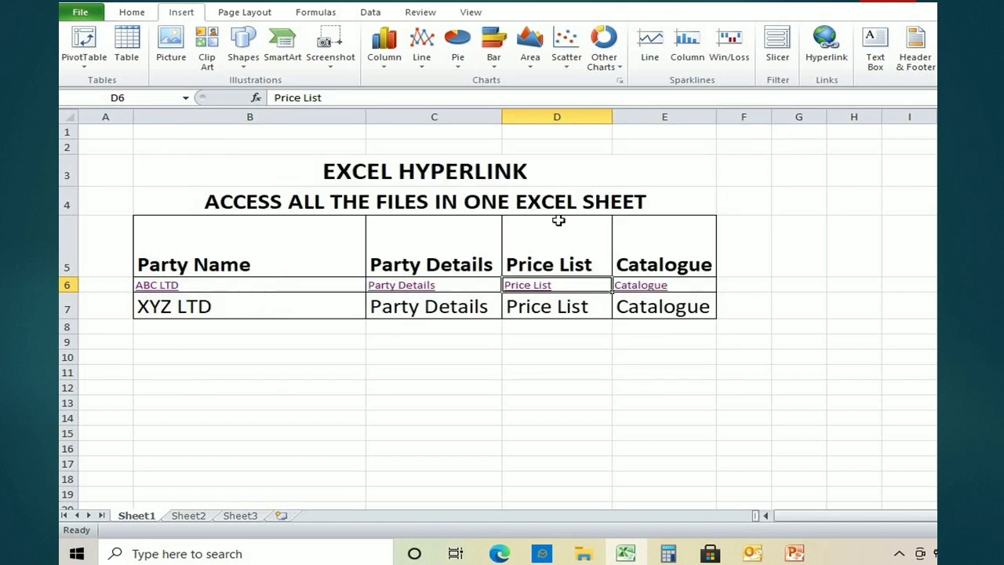
{"action": "left_click", "coordinate": [210, 287]}
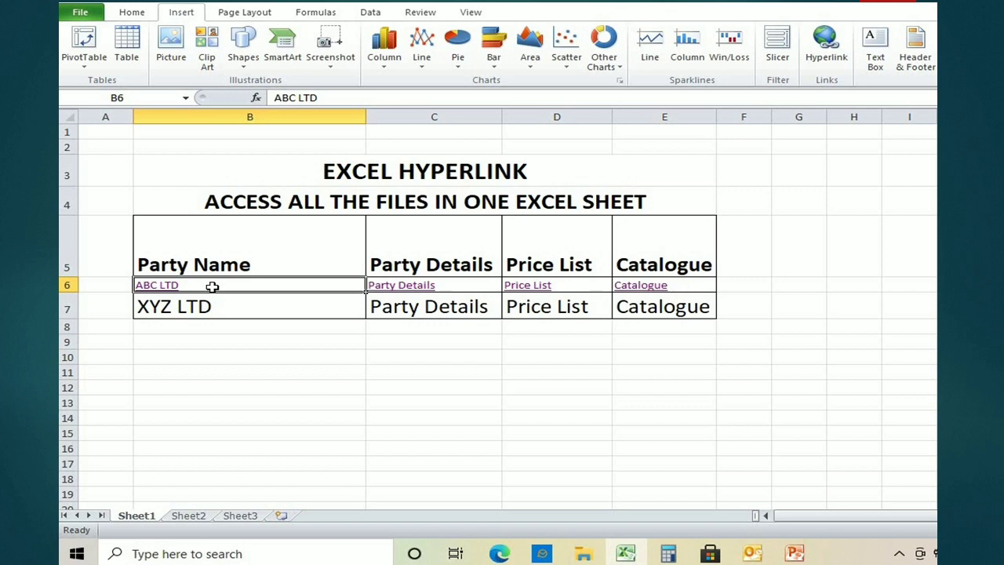
{"action": "right_click", "coordinate": [211, 287]}
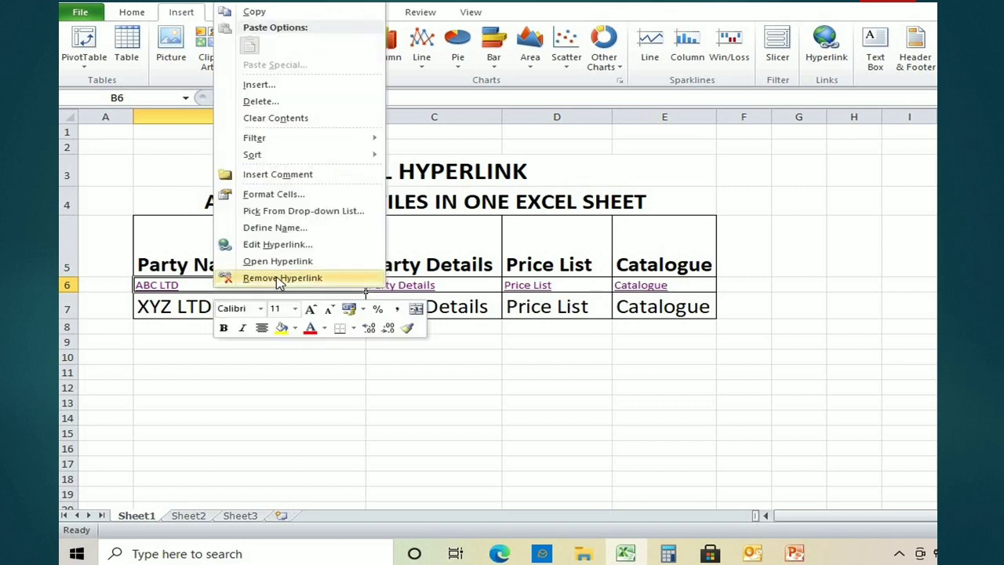
{"action": "key", "text": "Escape"}
Step: Select the party name XYZ LTD in cell B7
{"action": "left_click", "coordinate": [178, 308]}
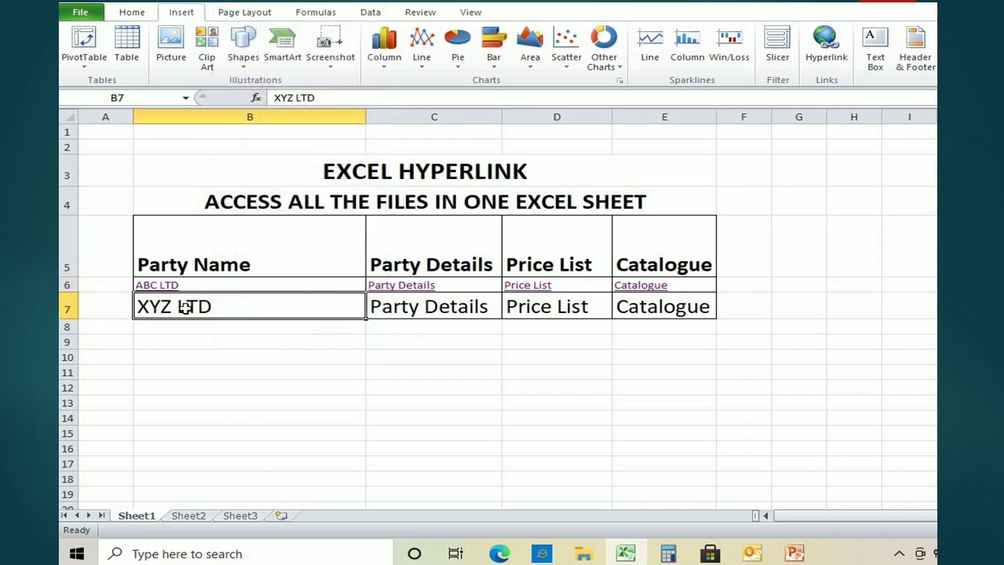